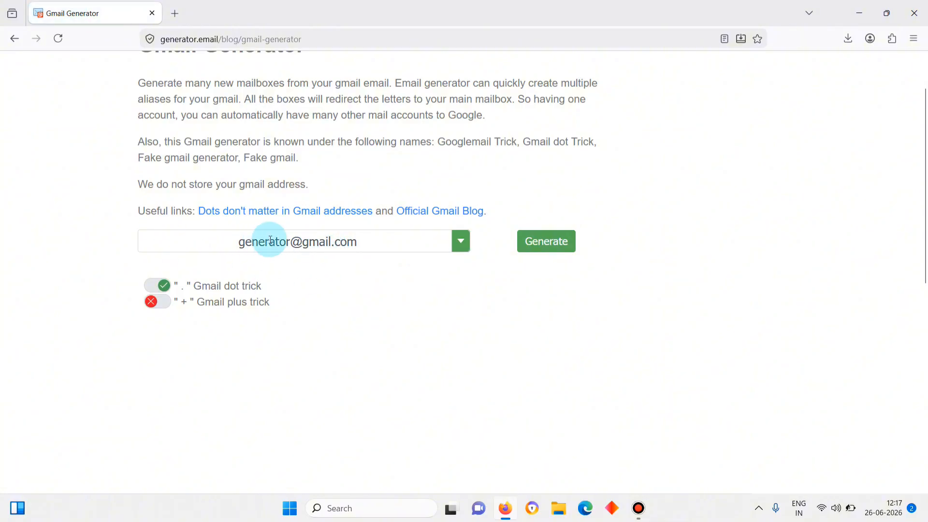
Replace the sample 'generator' username with your own Gmail username and generate its dot-trick aliases
drag(290, 242, 225, 249)
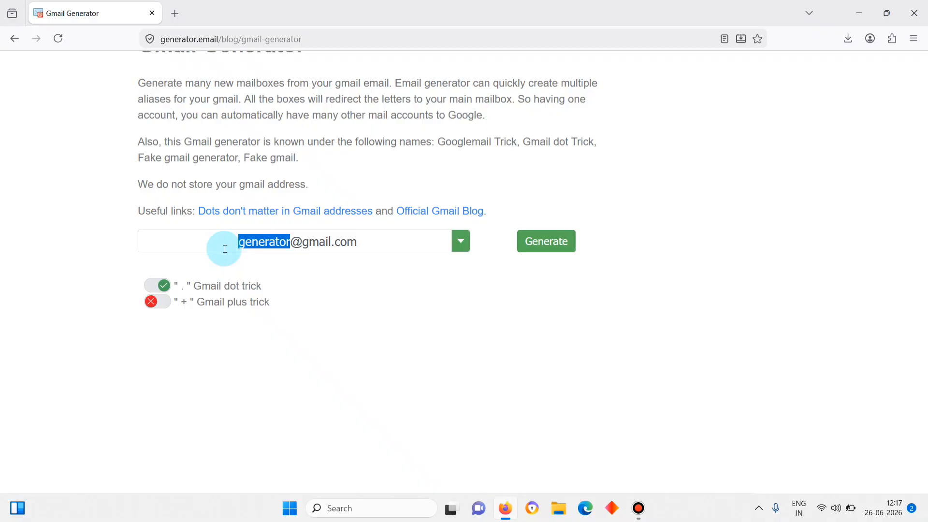
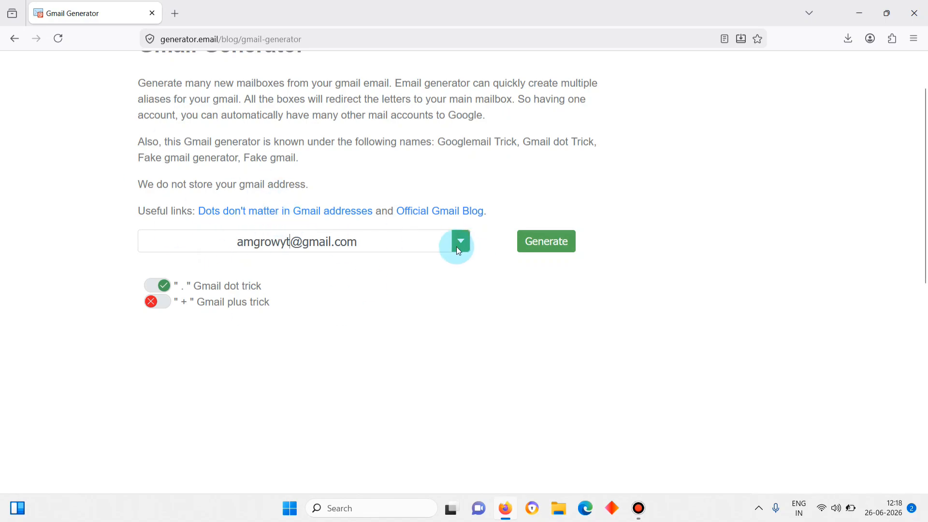
click(555, 247)
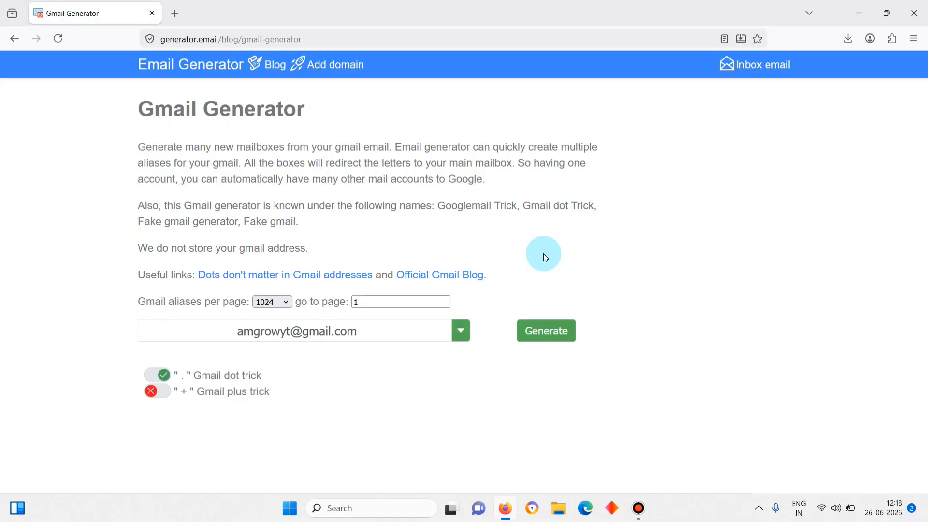
Browse the list of 128 generated aliases, trying out and clearing selections
scroll(376, 353, down, 5)
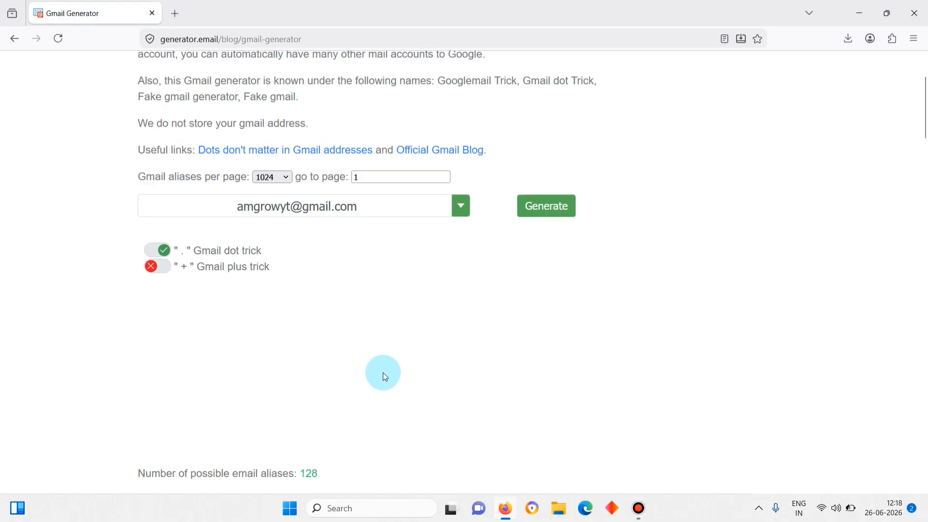
double_click(305, 343)
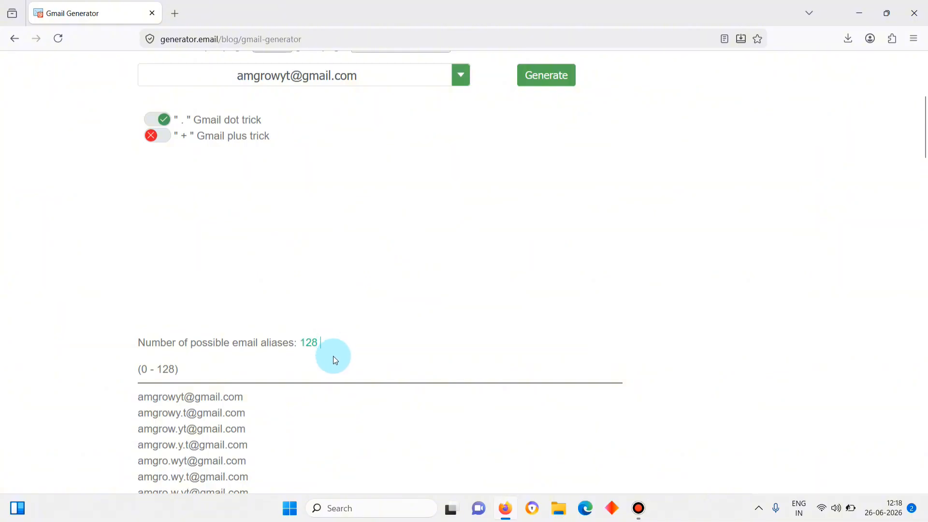
scroll(332, 357, down, 20)
scroll(331, 358, down, 15)
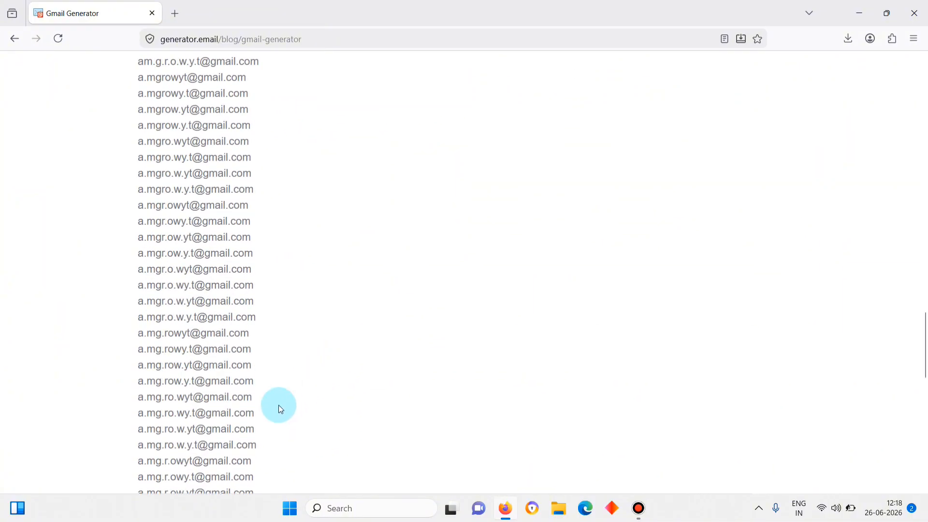
drag(282, 430, 177, 48)
click(236, 255)
scroll(238, 257, up, 5)
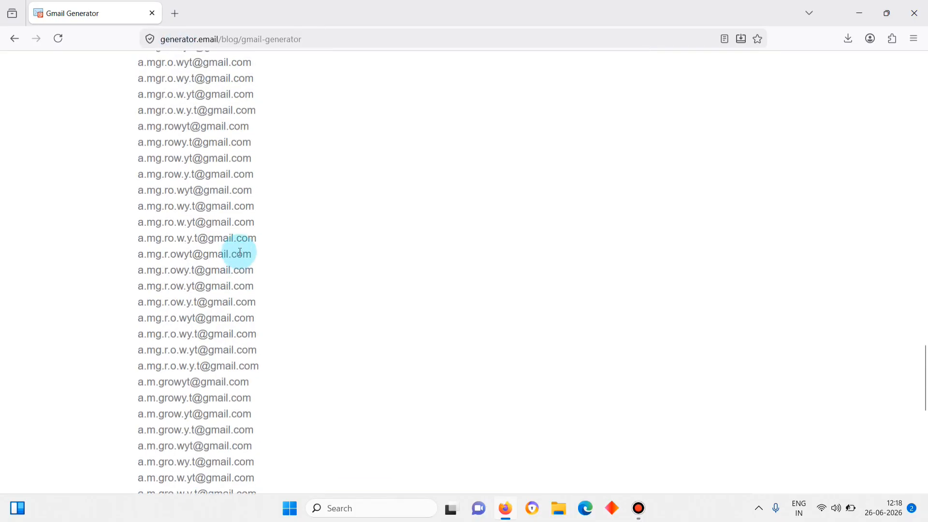
scroll(239, 251, up, 8)
drag(260, 159, 239, 239)
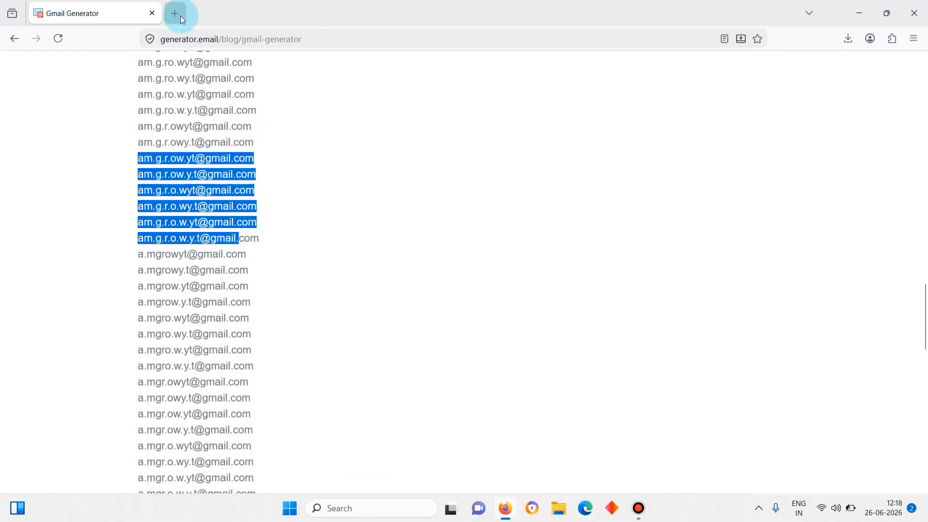
click(340, 201)
Select a single alias to copy and open a new browser tab
scroll(359, 210, up, 10)
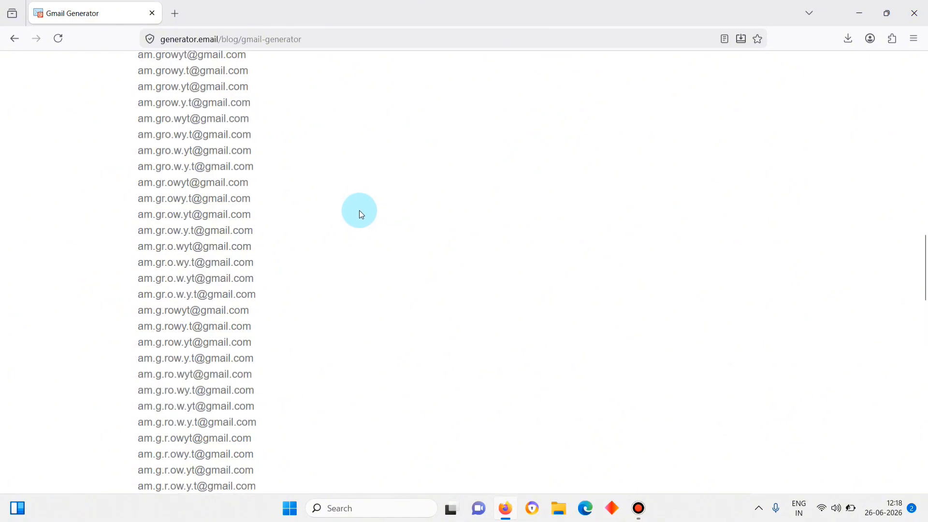
scroll(282, 247, up, 4)
scroll(225, 245, down, 20)
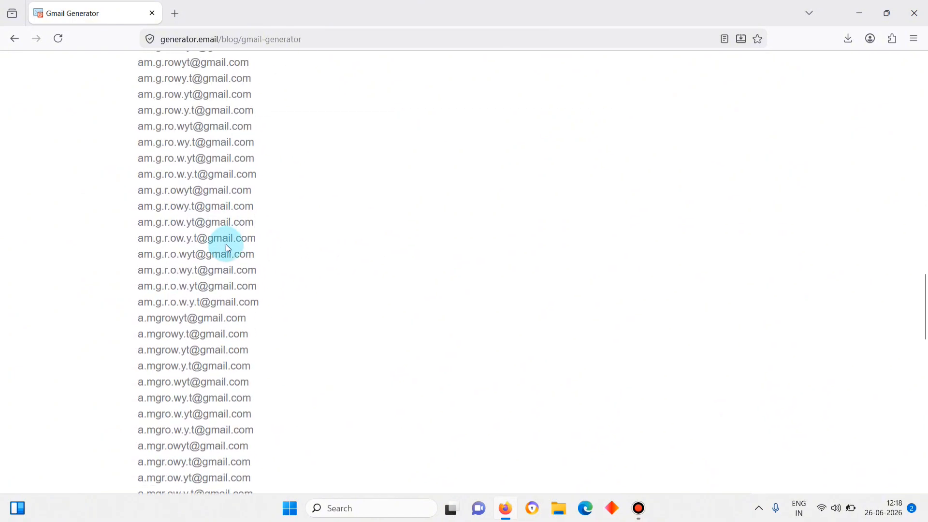
scroll(227, 244, up, 12)
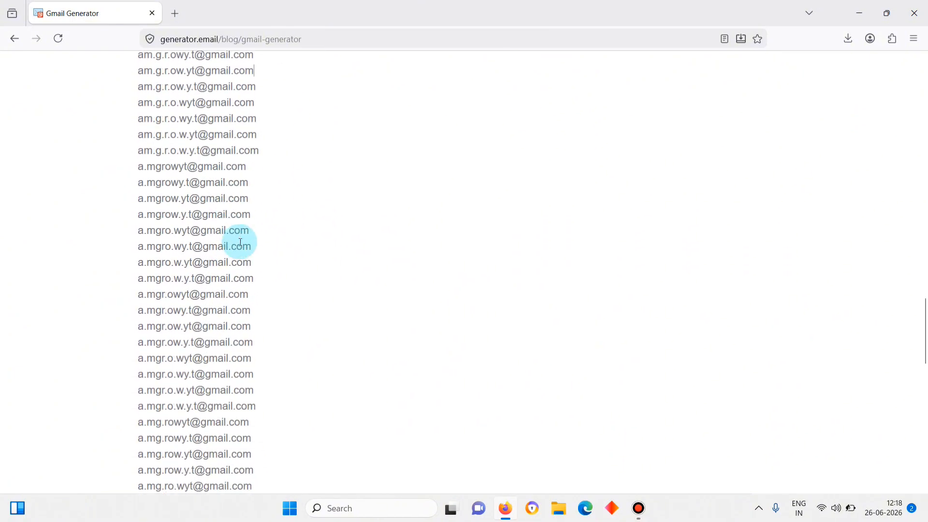
drag(256, 234, 138, 232)
key(ctrl+c)
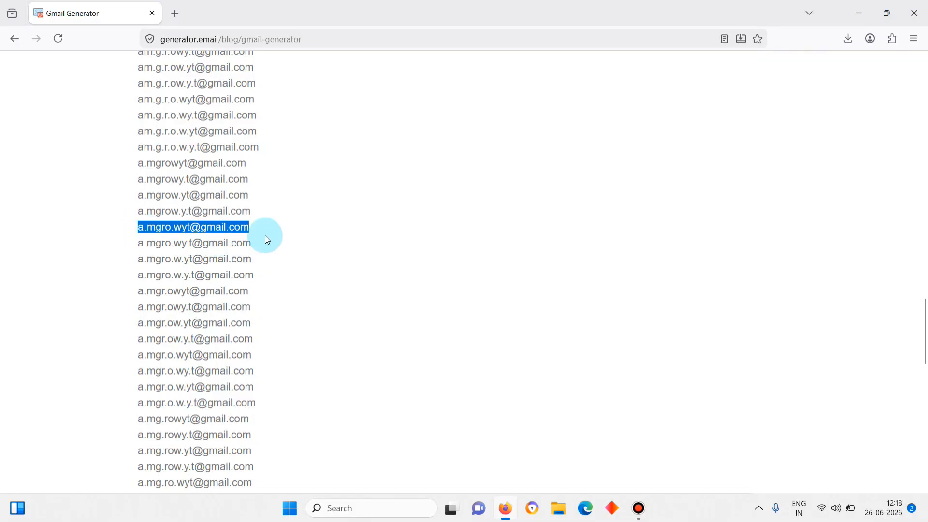
click(176, 12)
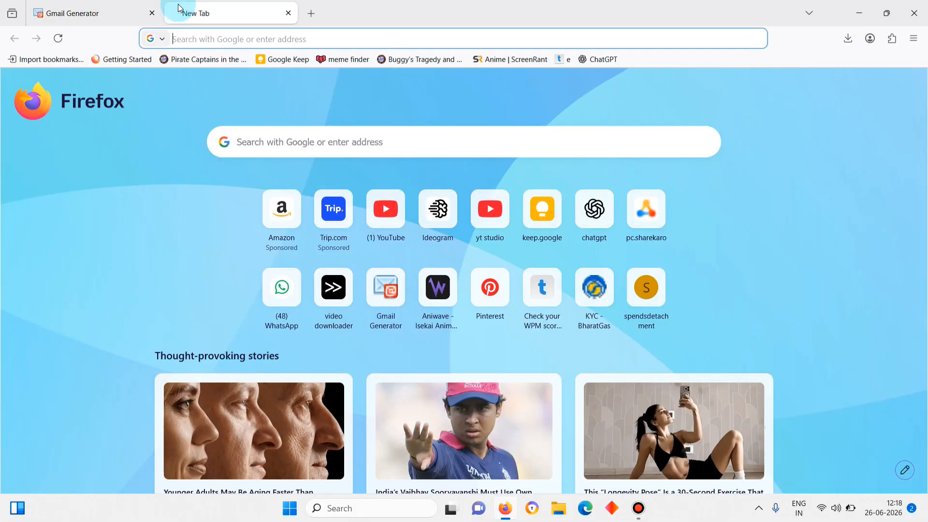
Go to chatgpt.com from the new tab shortcut and open the Log in dialog
click(595, 221)
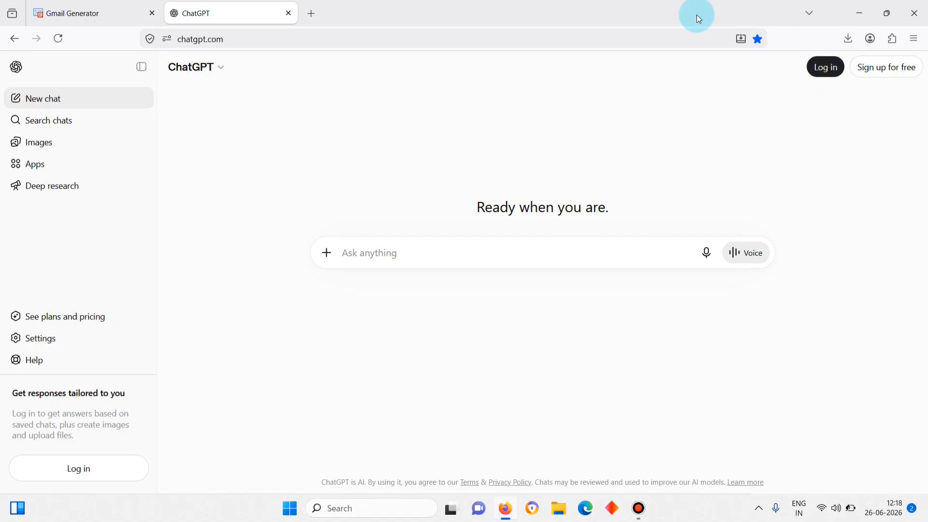
click(826, 67)
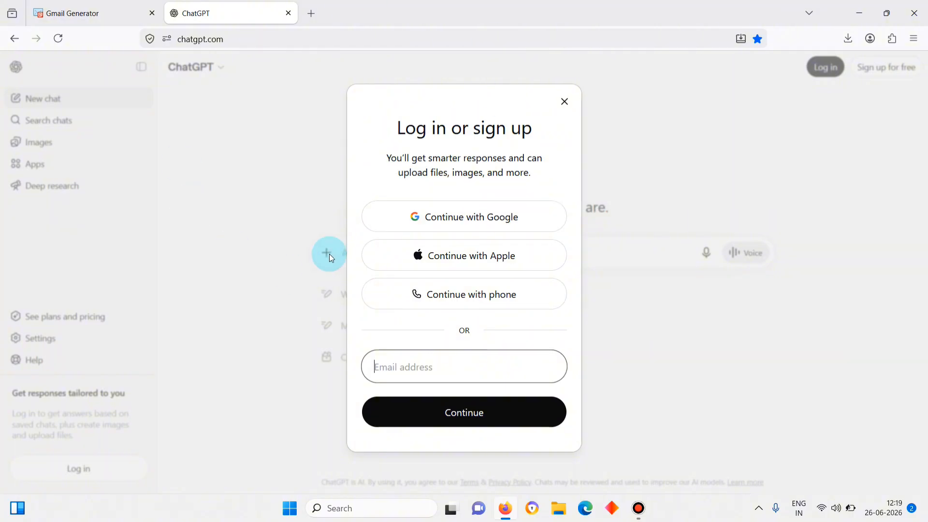
Paste the copied alias as the email, double-check it against the generated list, and continue
click(441, 376)
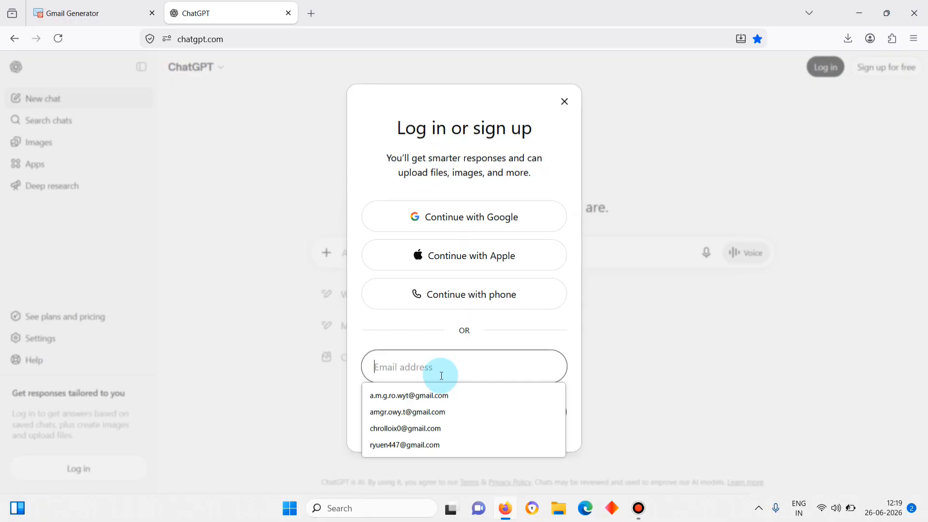
key(ctrl+v)
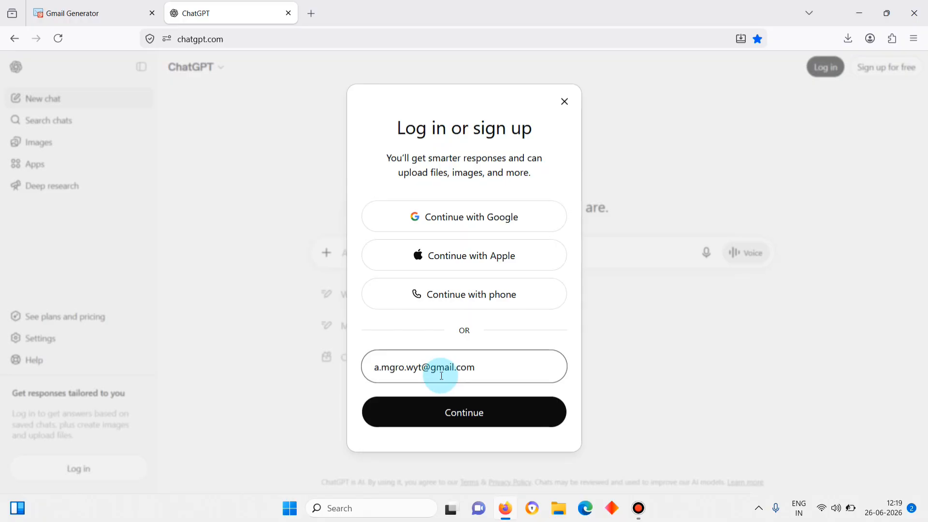
click(105, 24)
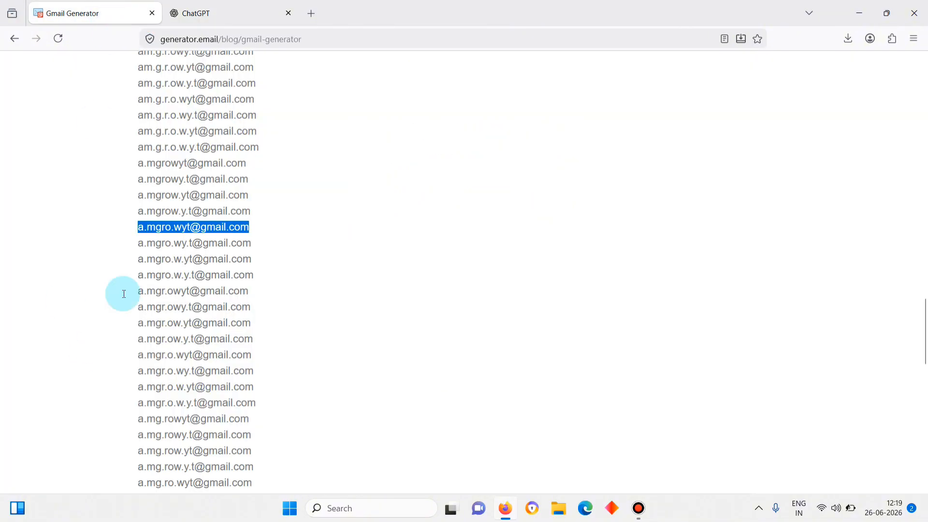
click(227, 4)
click(465, 411)
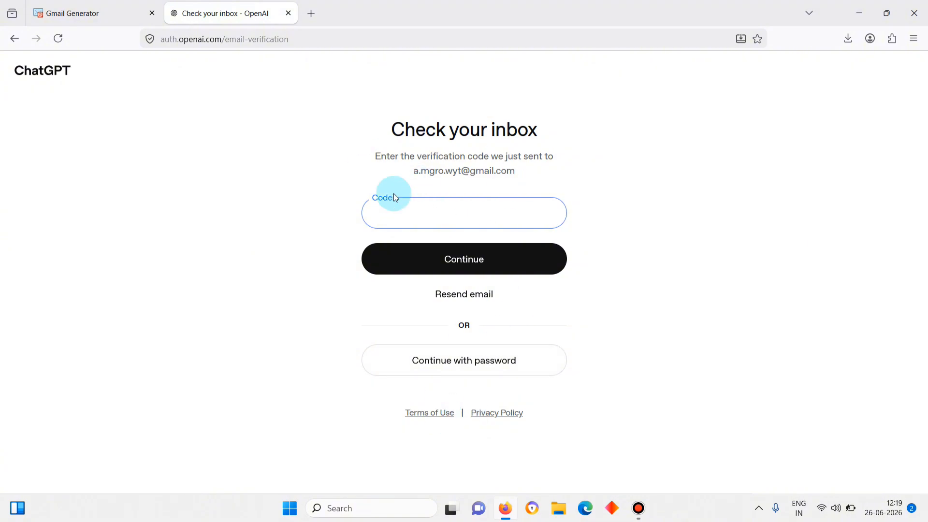
Compare the address the code was sent to with the Gmail Generator alias list
drag(414, 174, 529, 176)
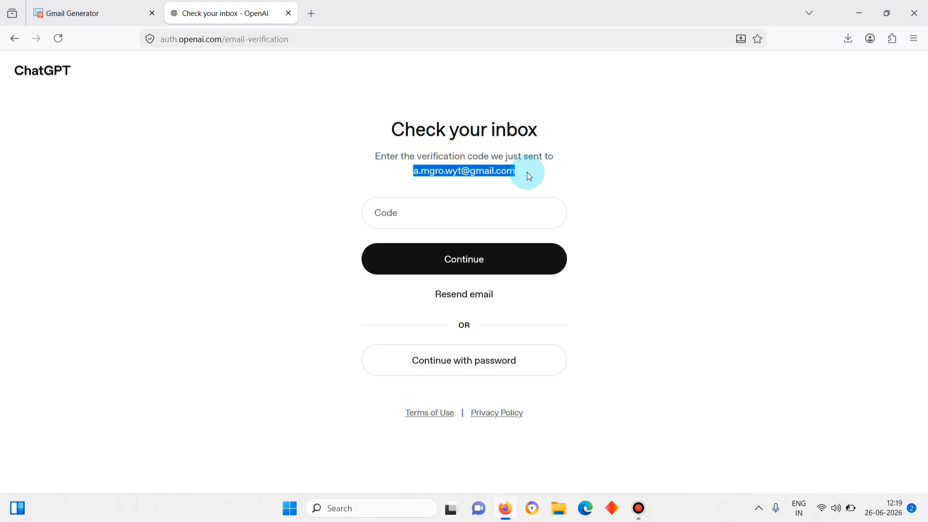
click(138, 13)
scroll(218, 128, up, 20)
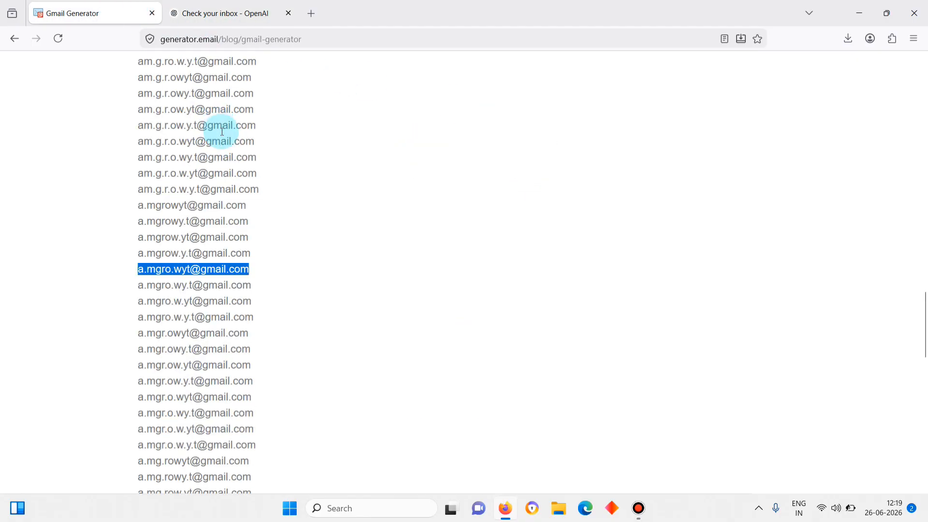
scroll(343, 284, down, 15)
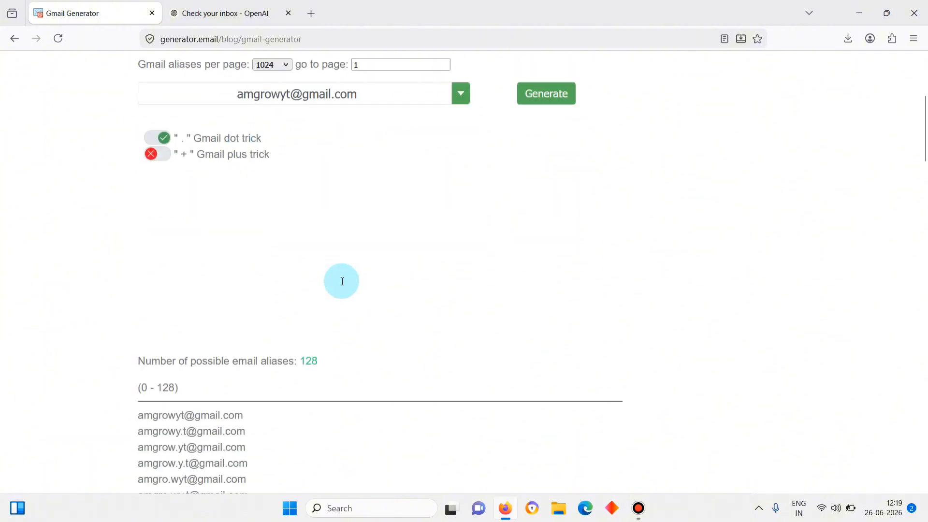
click(193, 7)
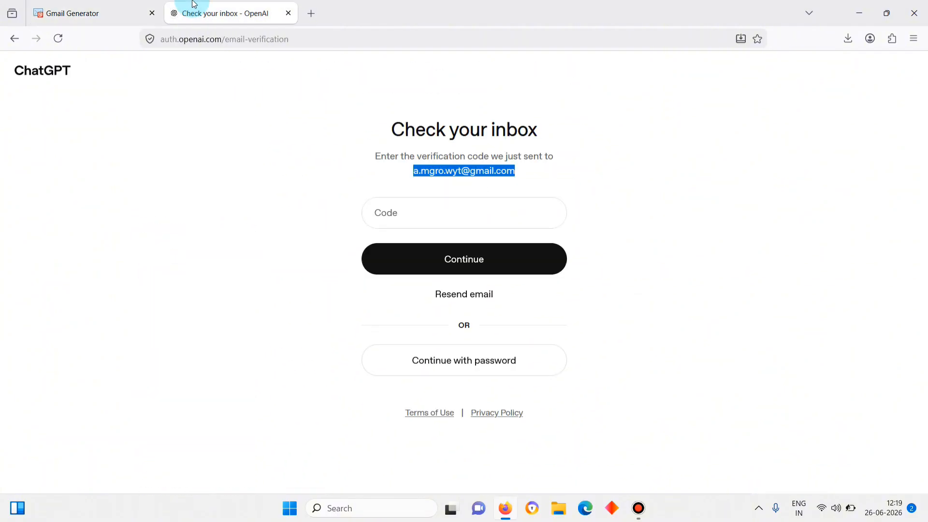
Enter the emailed verification code, fixing a typo, and submit it
click(420, 211)
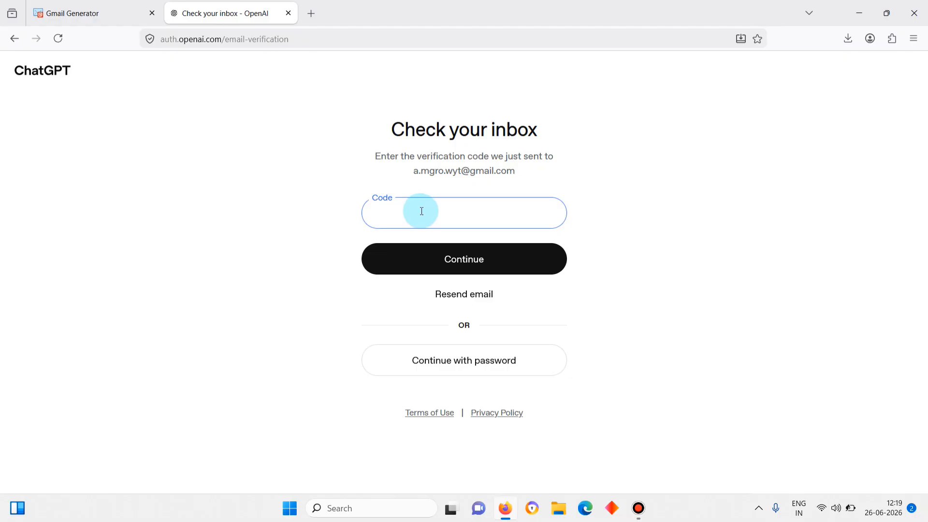
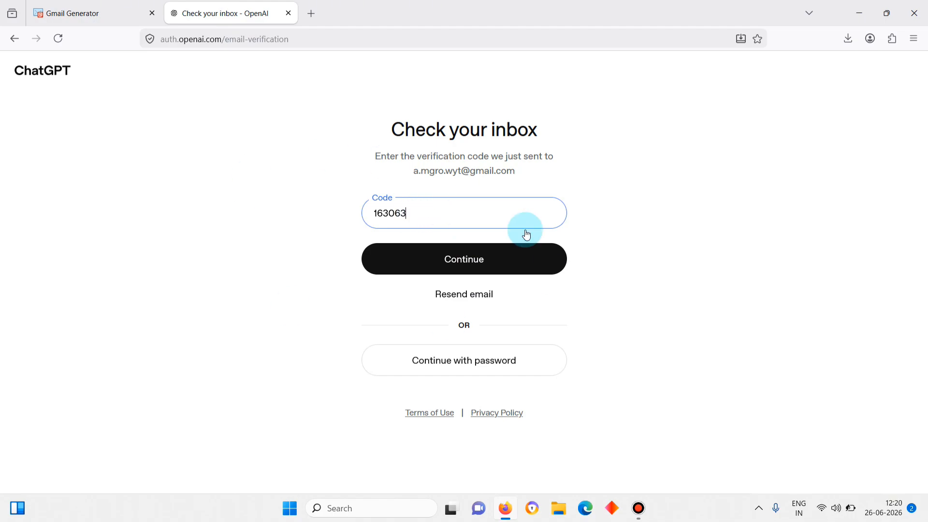
click(477, 257)
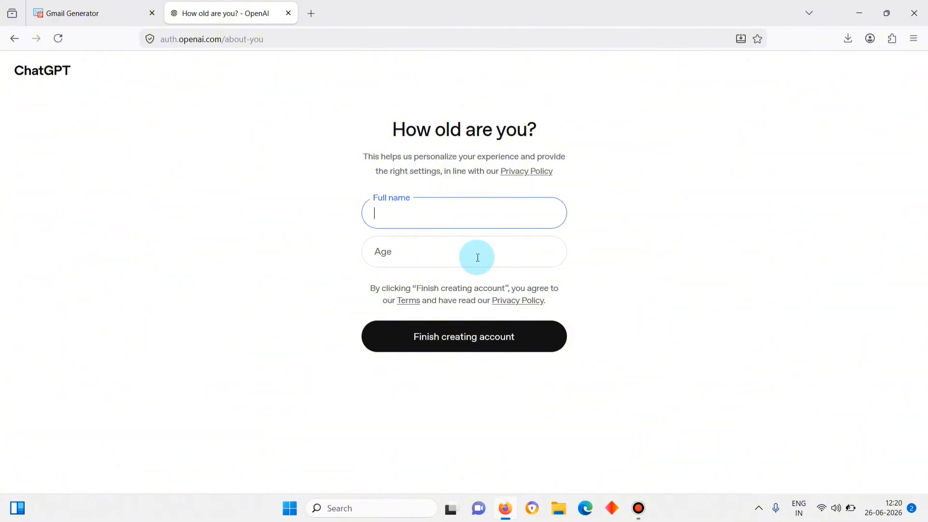
Enter your full name and age 21, then finish creating the account
text(avin)
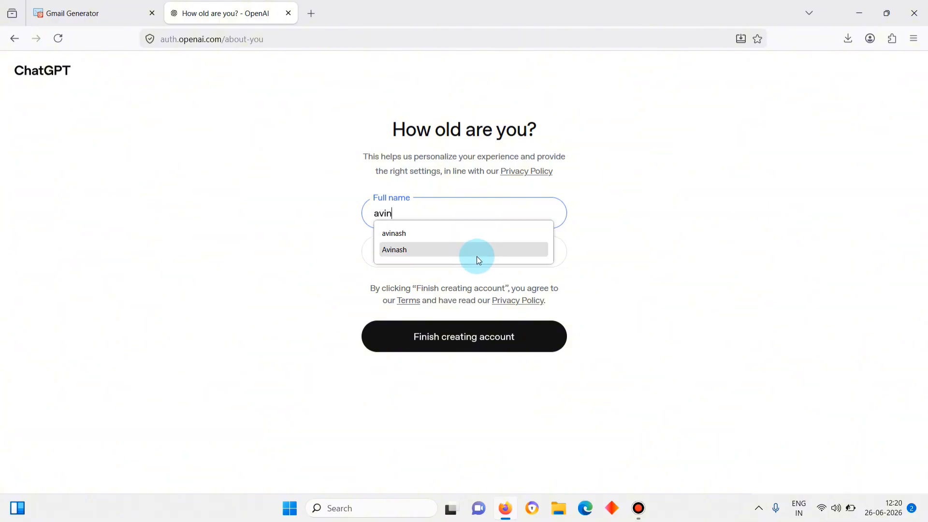
text(ash)
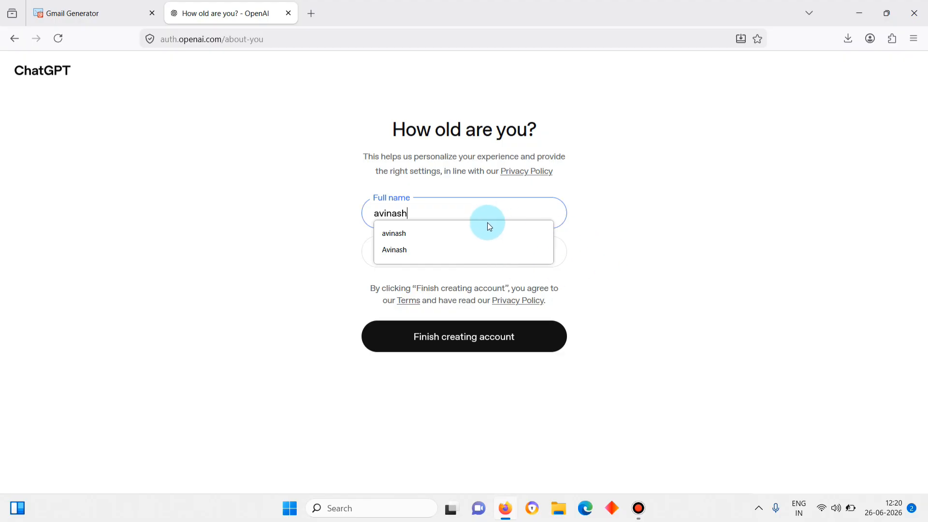
click(491, 209)
click(465, 251)
text(2)
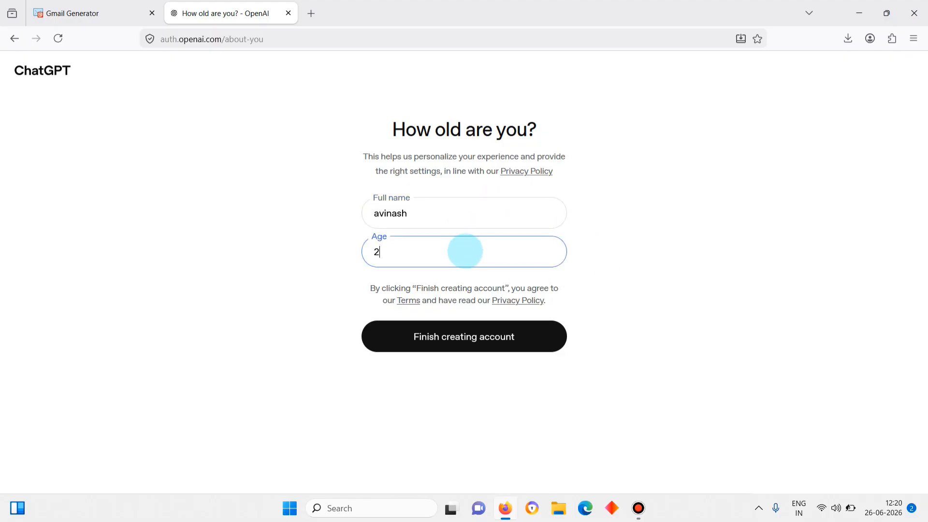
text(1)
click(463, 345)
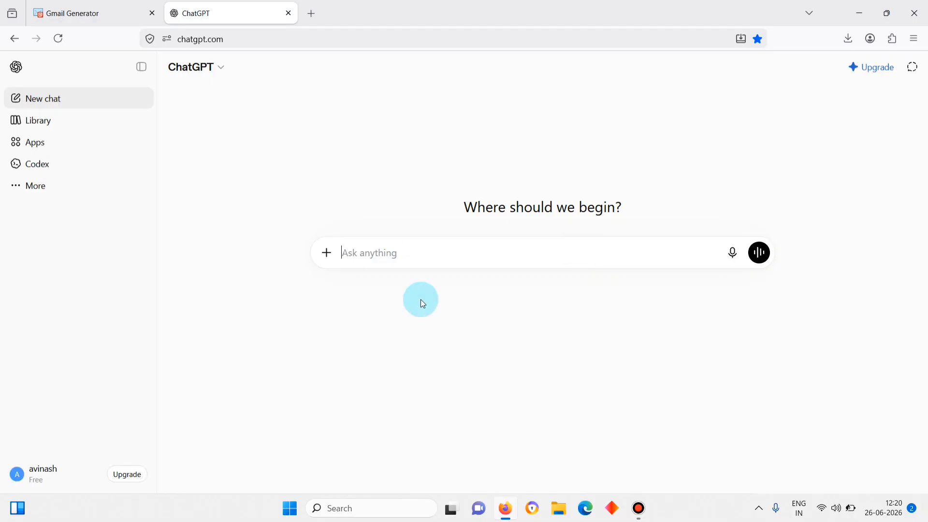
Return to the ChatGPT tab and continue past the You're all set notice
click(109, 11)
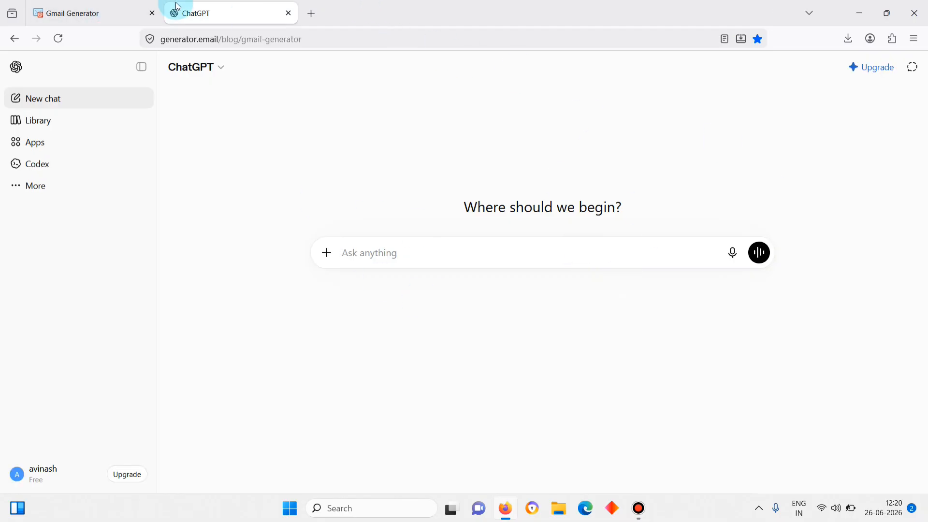
click(198, 13)
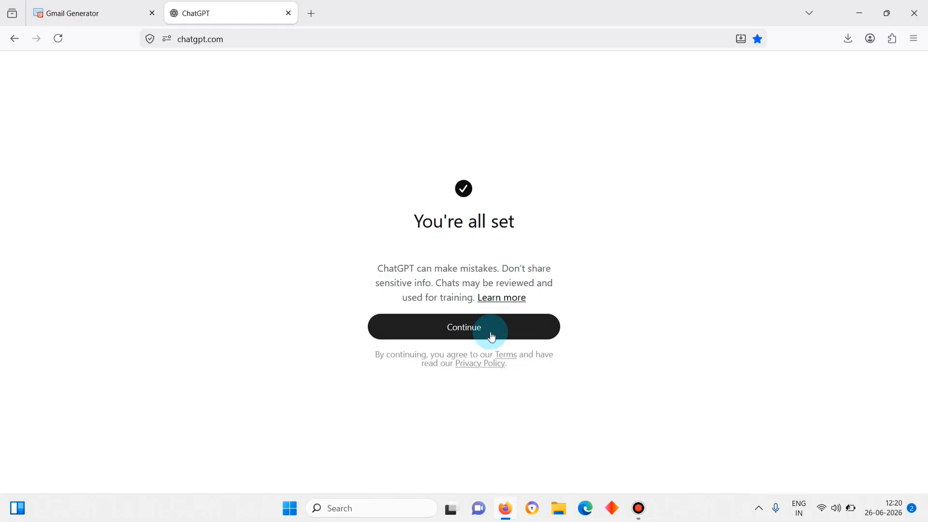
click(504, 330)
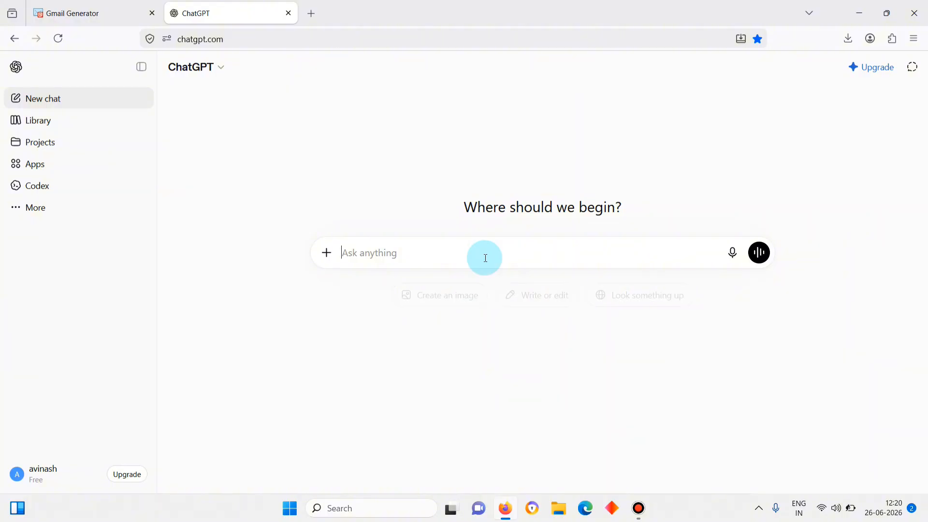
Send the prompt 'generate a bird flying in the sky from the pov of forest'
text(c)
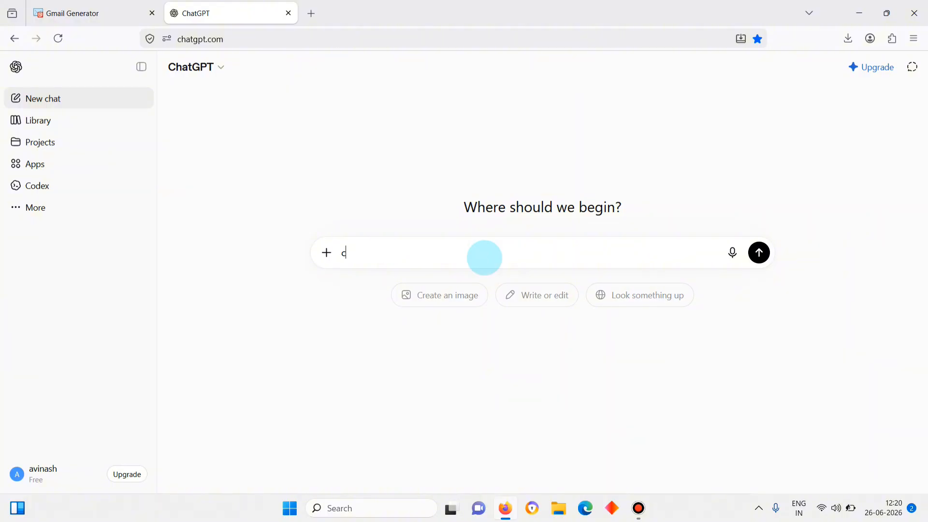
key(BackSpace)
text(generate a bird fly)
text(in)
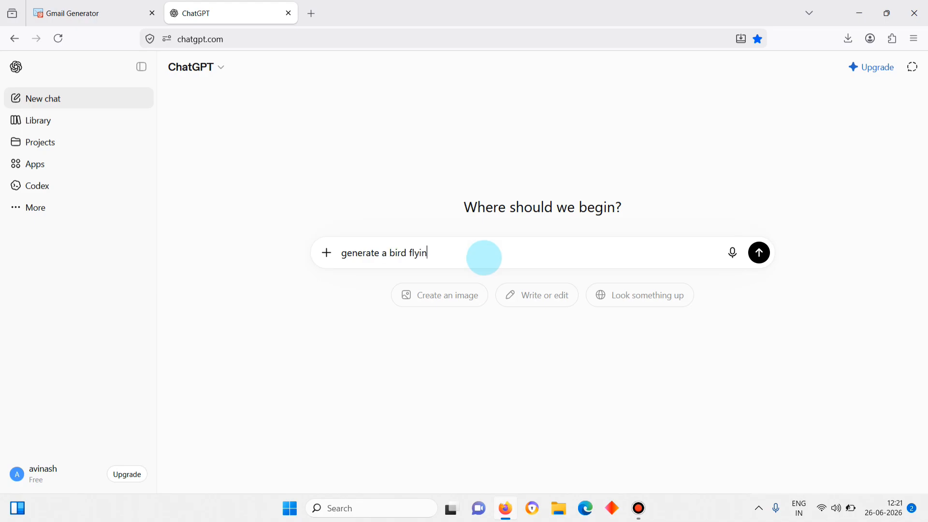
text(g in the sky from the pov of forest)
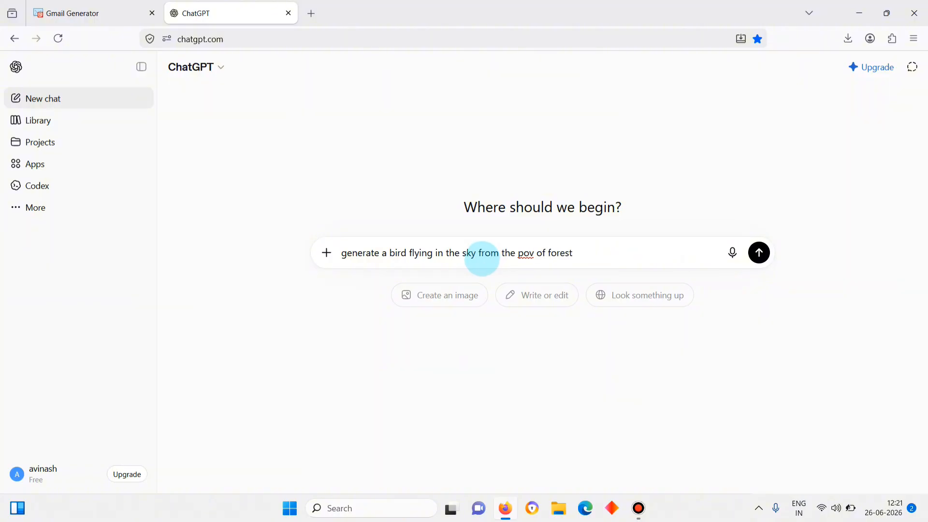
key(Return)
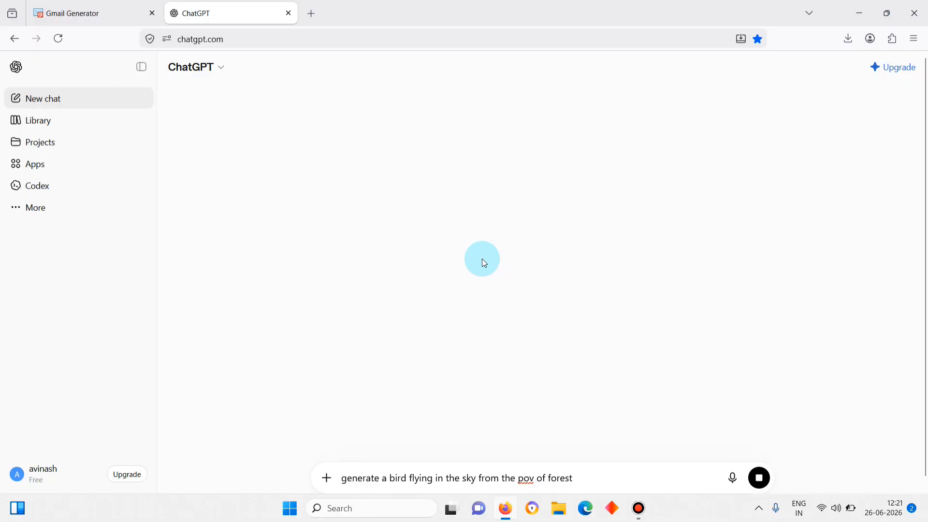